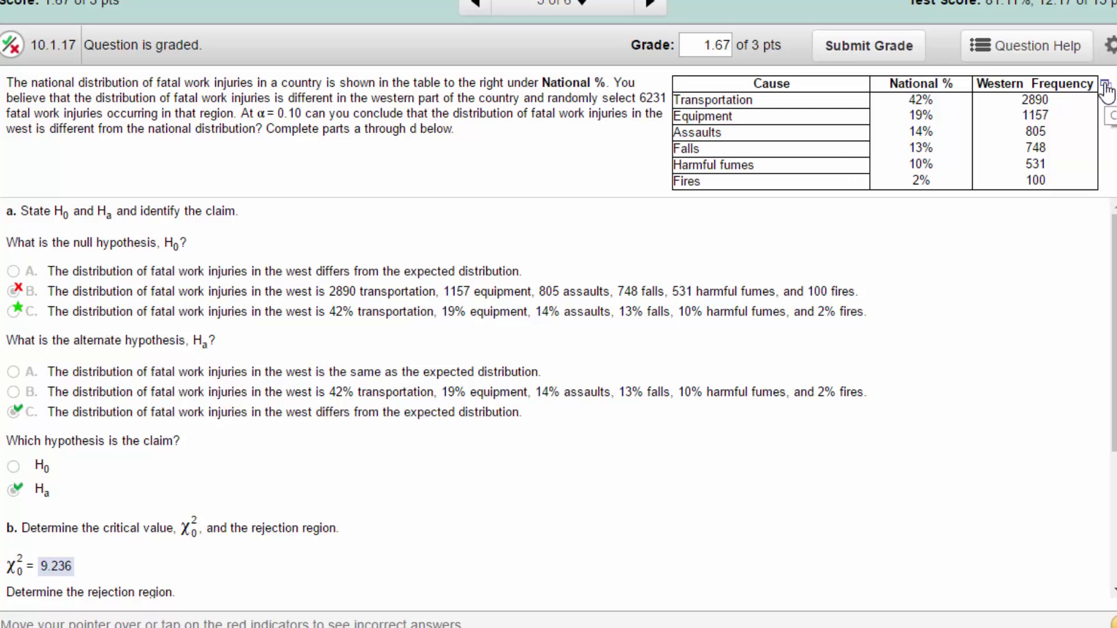
Open the question's fatal-injury table as a StatCrunch data set.
{"action": "mouse_move", "coordinate": [1107, 91]}
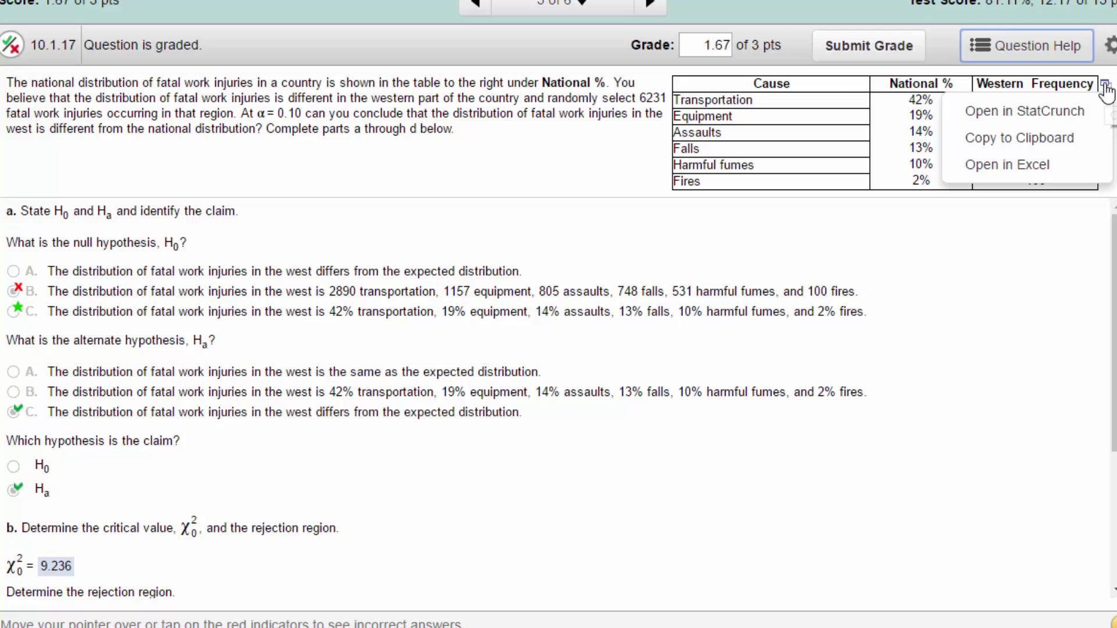
{"action": "left_click", "coordinate": [1063, 112]}
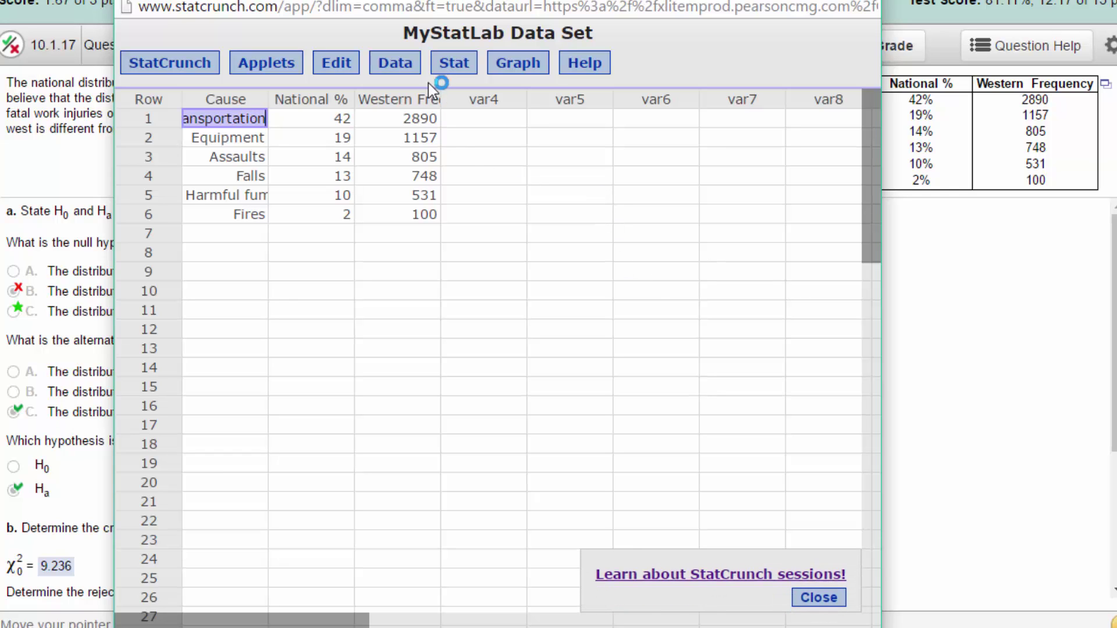
Open StatCrunch's Chi-Square distribution calculator and move it toward the top of the screen.
{"action": "left_click", "coordinate": [452, 64]}
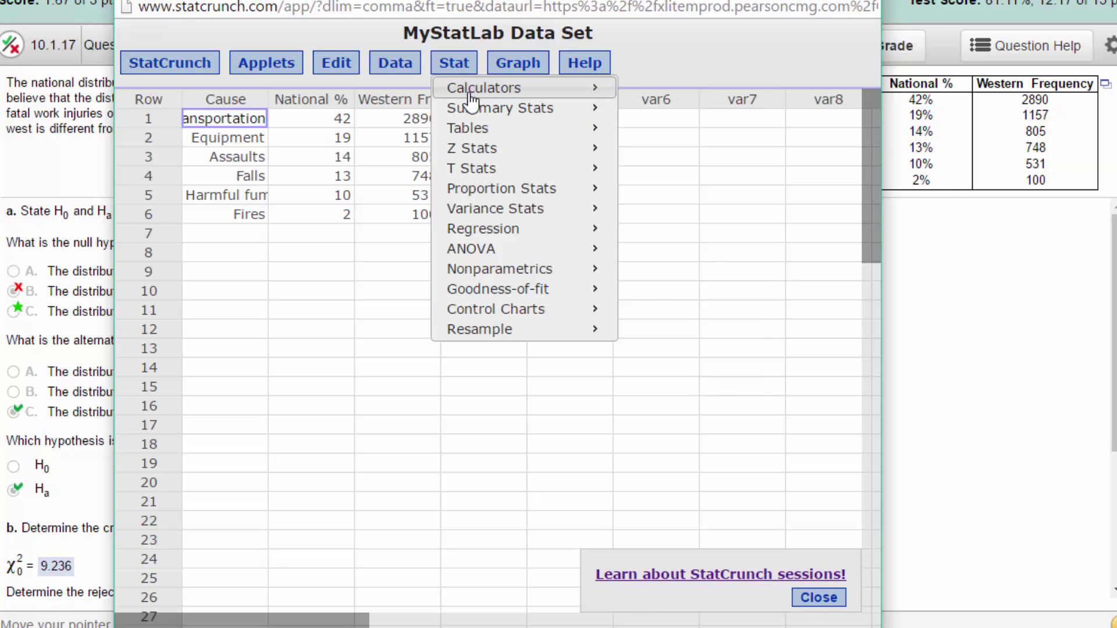
{"action": "mouse_move", "coordinate": [469, 90]}
{"action": "left_click", "coordinate": [680, 152]}
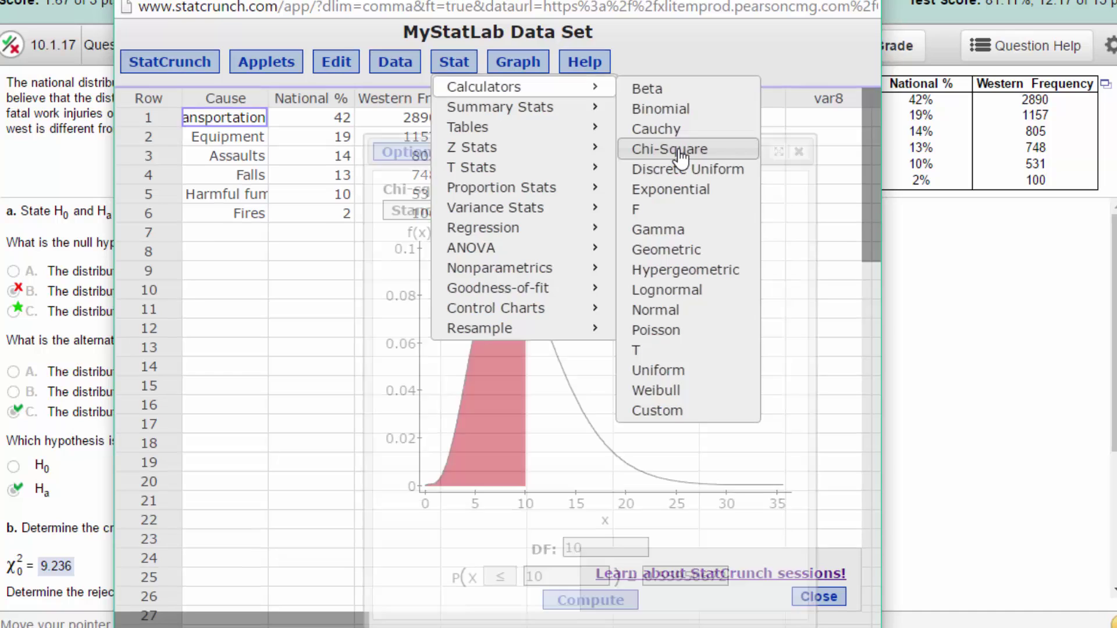
{"action": "left_click_drag", "start_coordinate": [631, 145], "coordinate": [581, 7]}
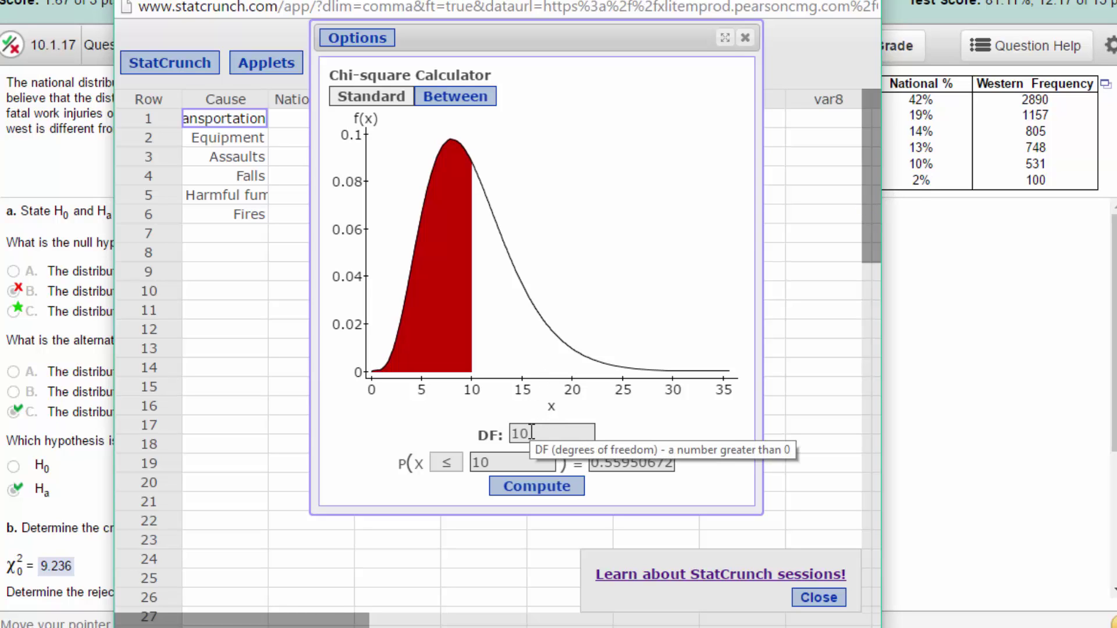
Set DF 5 and right-tail probability 0.1 to get x = 9.2363569, then close the calculator.
{"action": "left_click_drag", "start_coordinate": [532, 433], "coordinate": [504, 432]}
{"action": "type", "text": "5"}
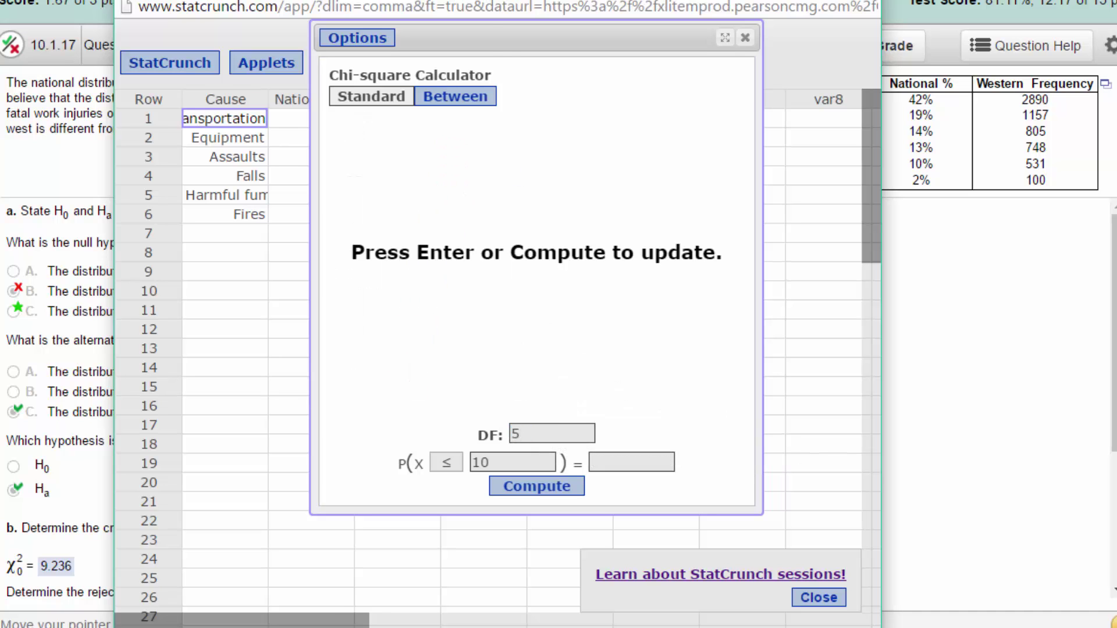
{"action": "left_click_drag", "start_coordinate": [484, 0], "coordinate": [518, 0]}
{"action": "left_click", "coordinate": [666, 425]}
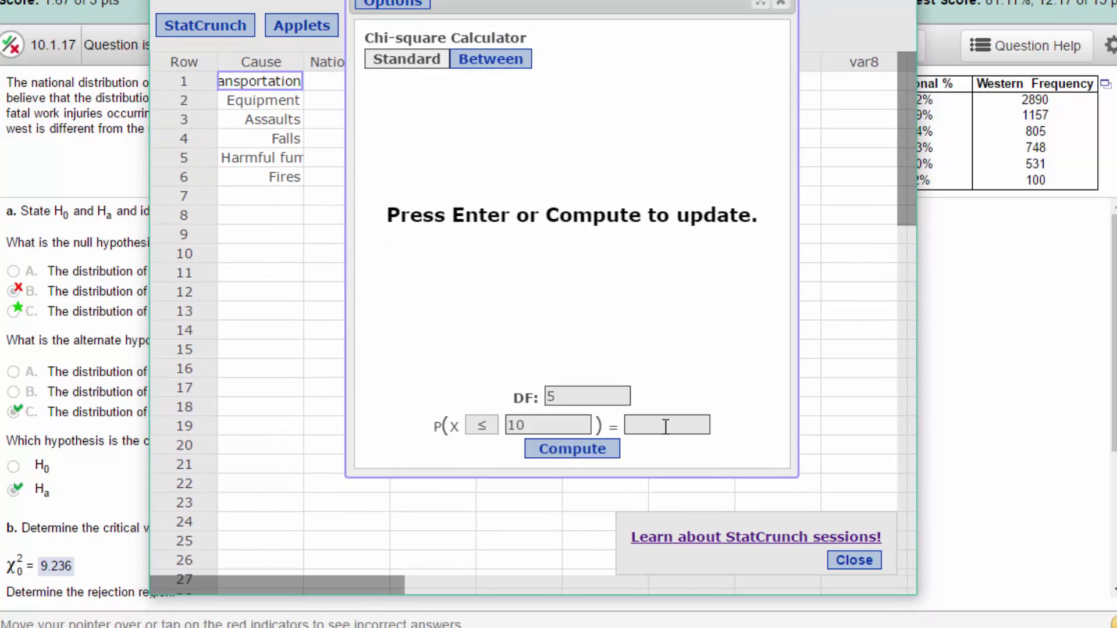
{"action": "type", "text": ".1"}
{"action": "left_click", "coordinate": [482, 426]}
{"action": "left_click", "coordinate": [482, 462]}
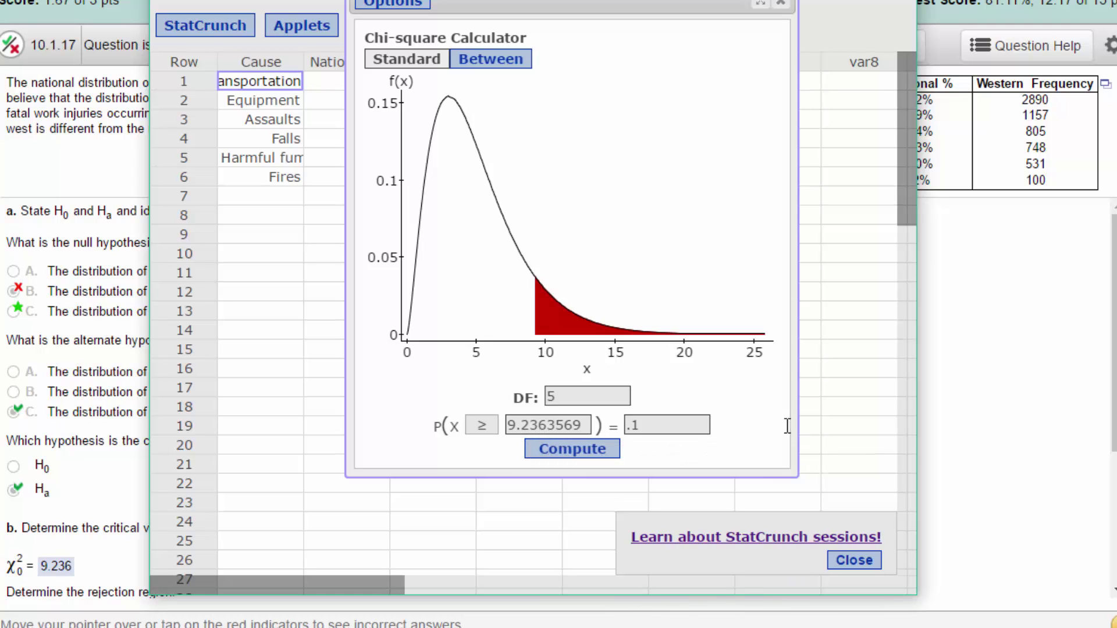
{"action": "left_click", "coordinate": [781, 6]}
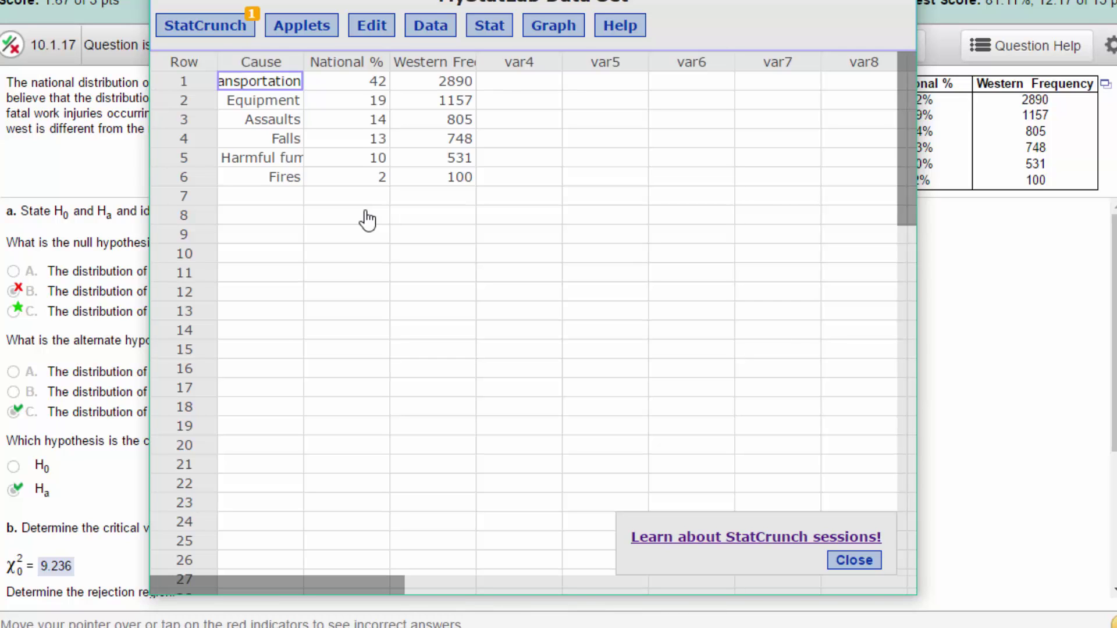
Build the compute expression "National %"*6231/100 in the expression builder.
{"action": "left_click", "coordinate": [421, 32]}
{"action": "mouse_move", "coordinate": [481, 174]}
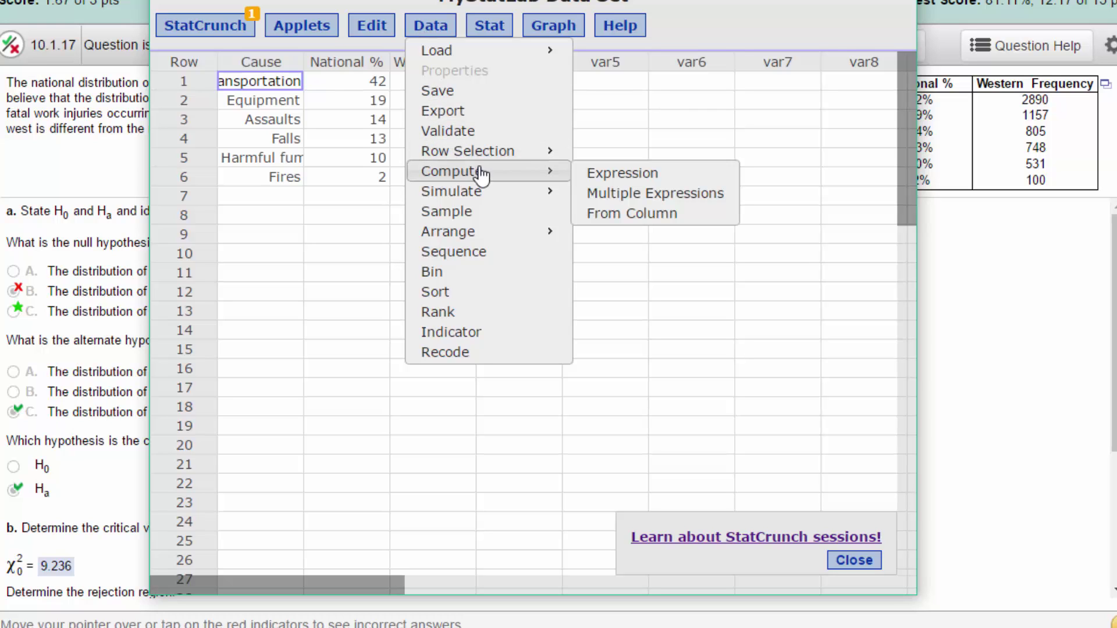
{"action": "left_click", "coordinate": [632, 178]}
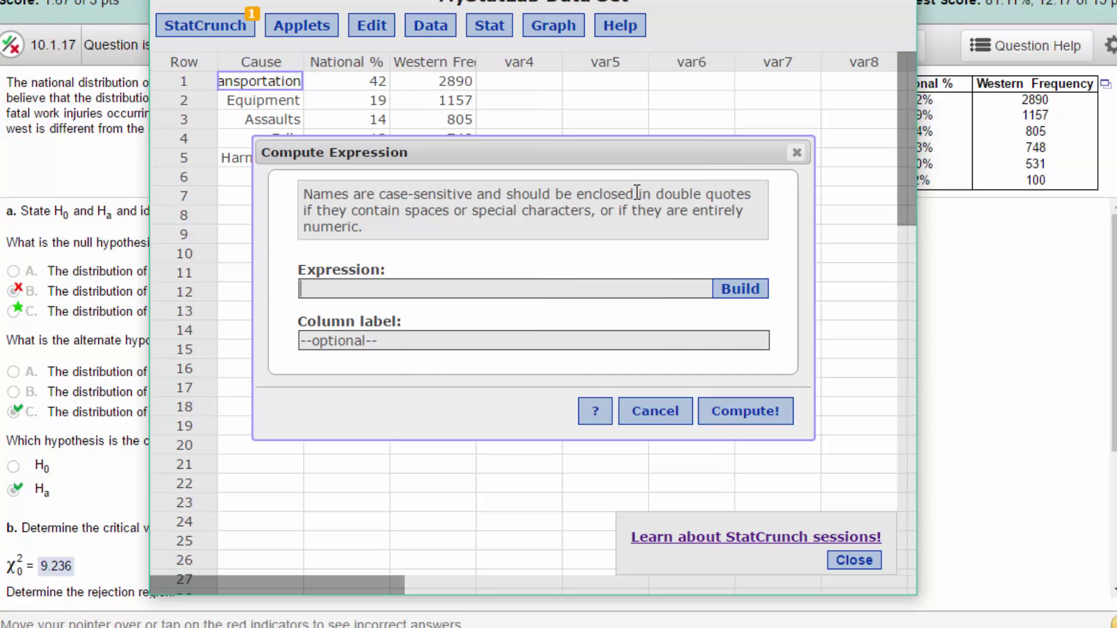
{"action": "left_click", "coordinate": [738, 289]}
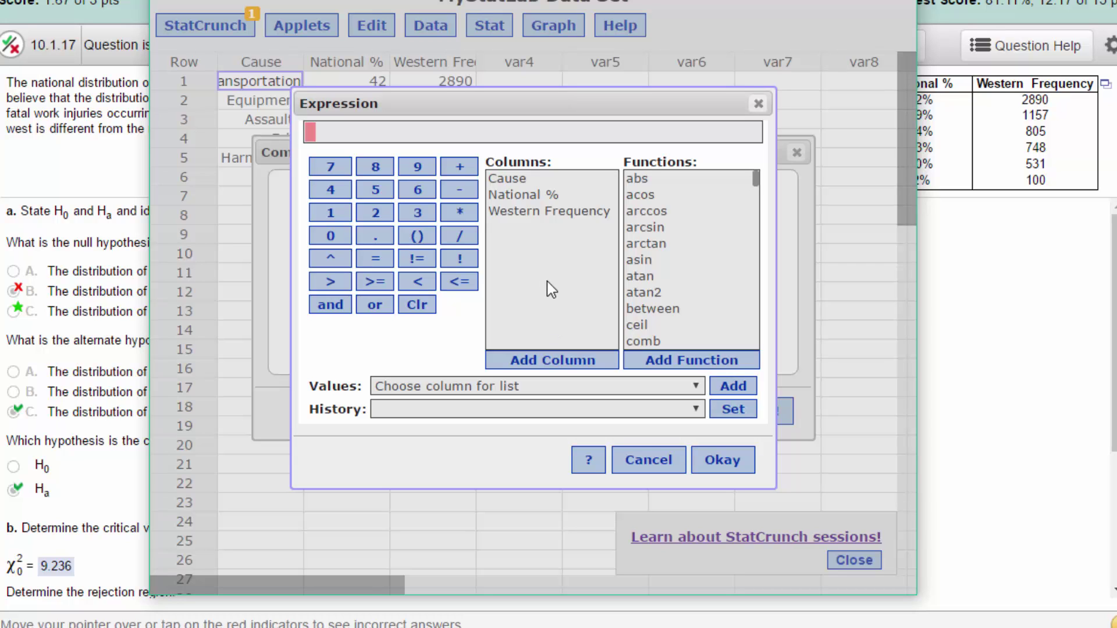
{"action": "double_click", "coordinate": [519, 197]}
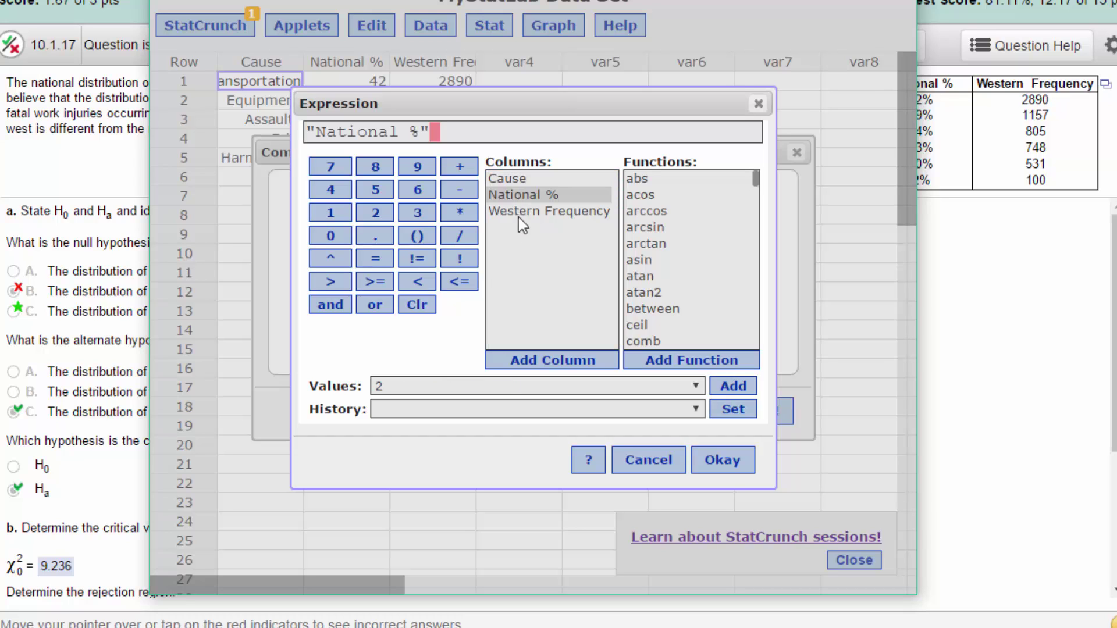
{"action": "left_click", "coordinate": [458, 214]}
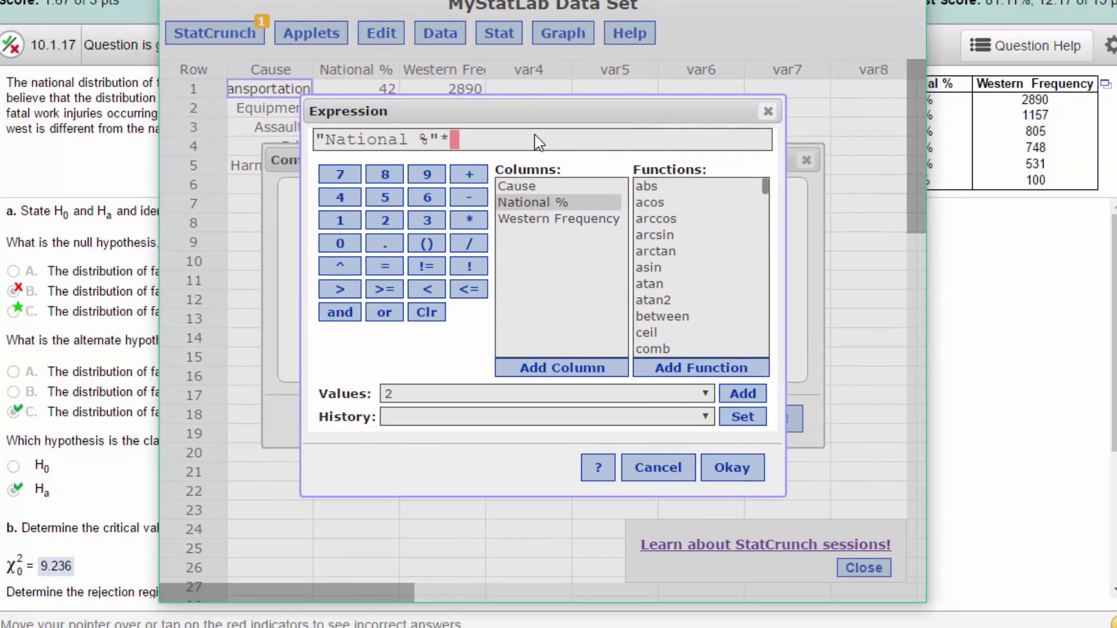
{"action": "type", "text": "6231/100"}
{"action": "left_click", "coordinate": [729, 467]}
Name the new column Expected and compute it, dismissing the confirmation message.
{"action": "left_click", "coordinate": [408, 349]}
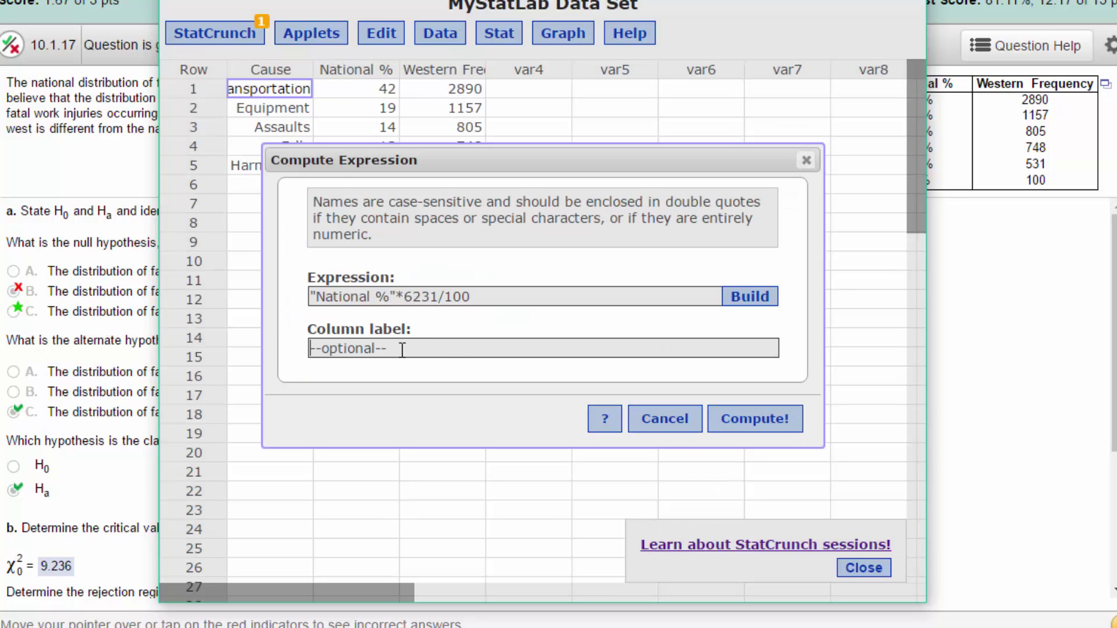
{"action": "type", "text": "Expected"}
{"action": "left_click", "coordinate": [733, 423]}
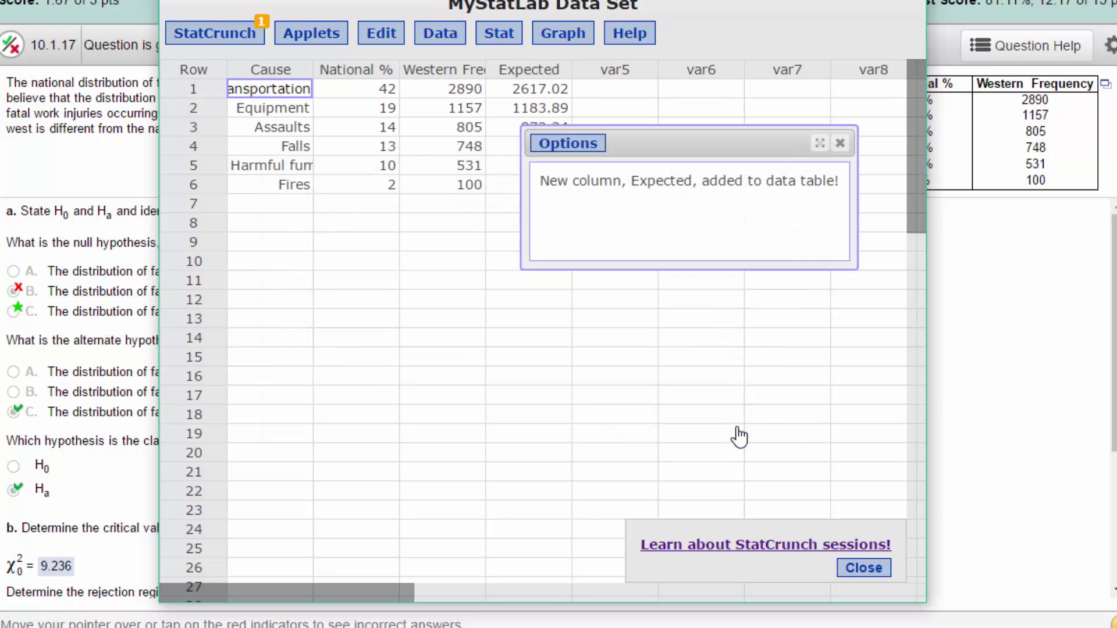
{"action": "left_click", "coordinate": [839, 143]}
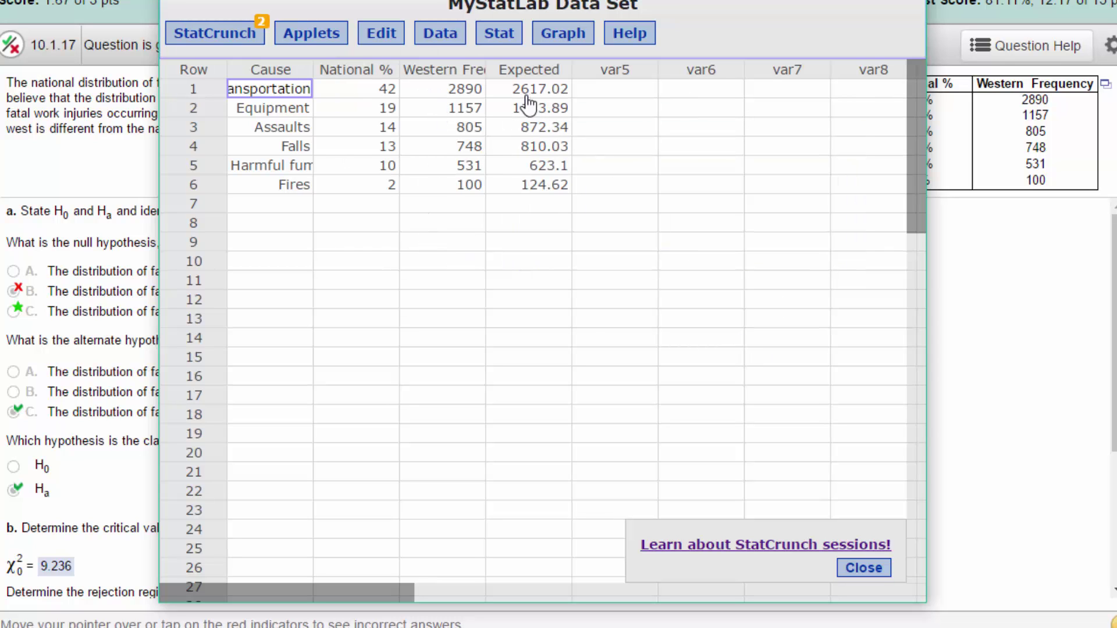
Run the chi-square goodness-of-fit test with Western Frequency observed and Expected as expected counts.
{"action": "left_click", "coordinate": [502, 36]}
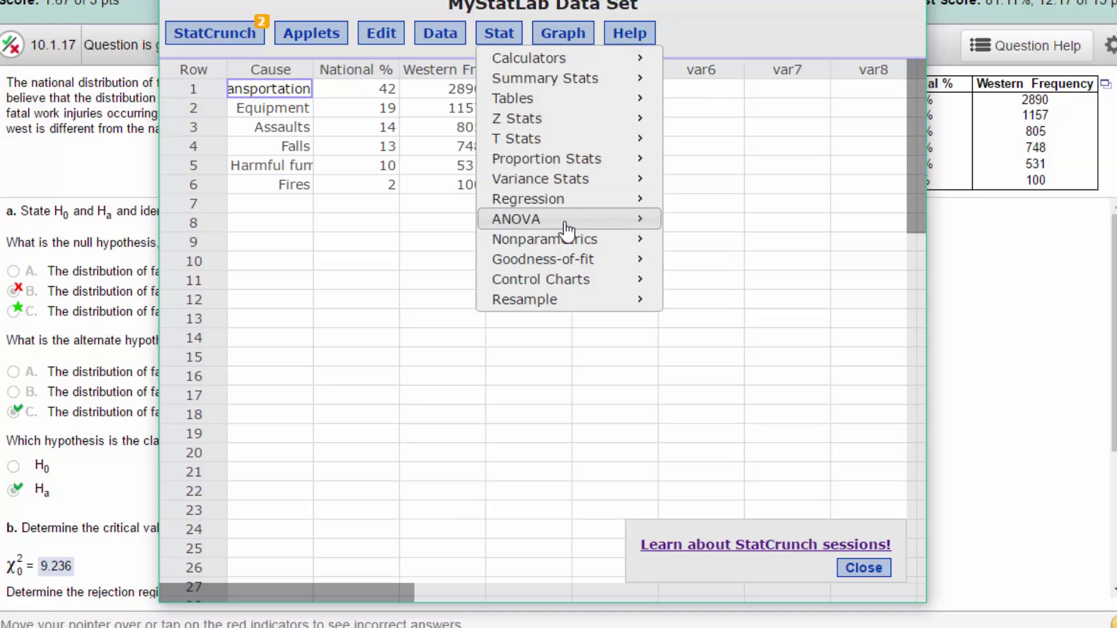
{"action": "mouse_move", "coordinate": [579, 257]}
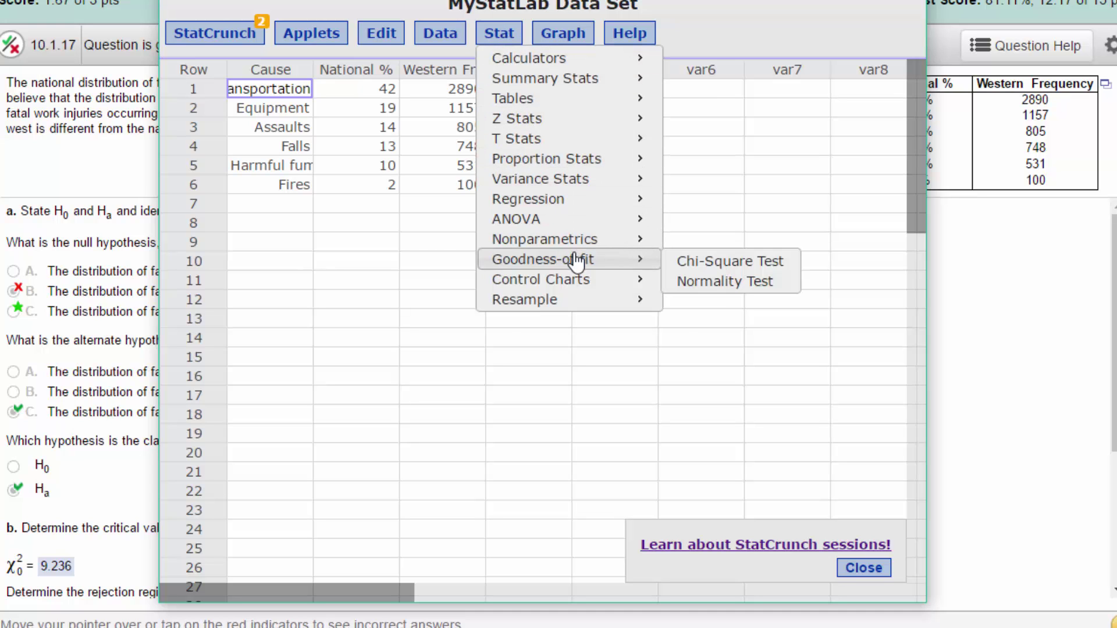
{"action": "left_click", "coordinate": [728, 268]}
{"action": "left_click", "coordinate": [486, 149]}
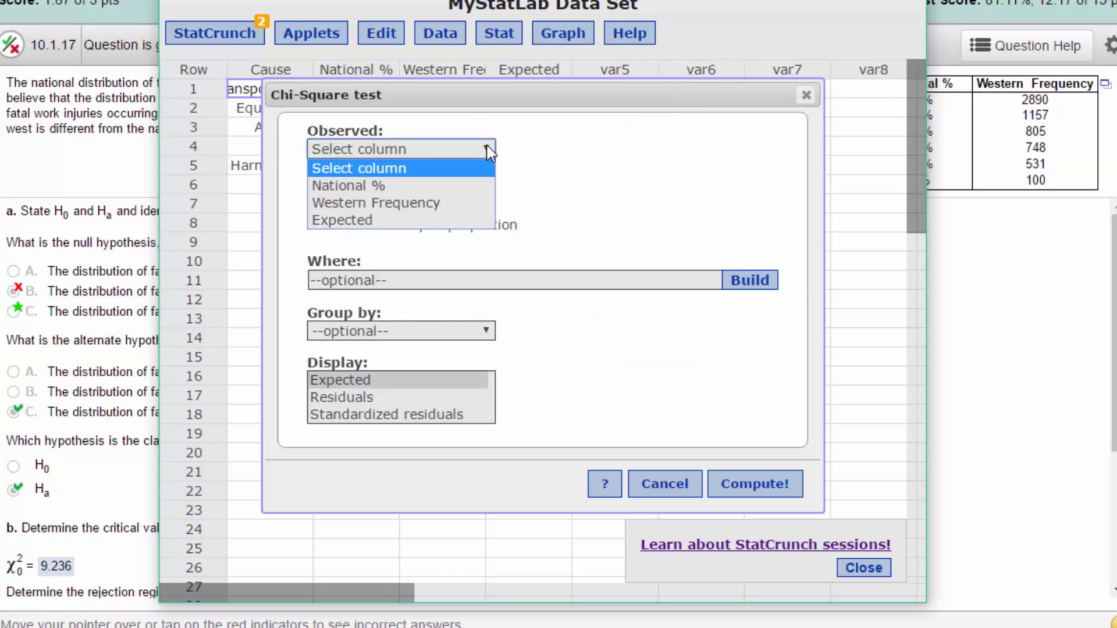
{"action": "left_click", "coordinate": [476, 205]}
{"action": "left_click", "coordinate": [483, 201]}
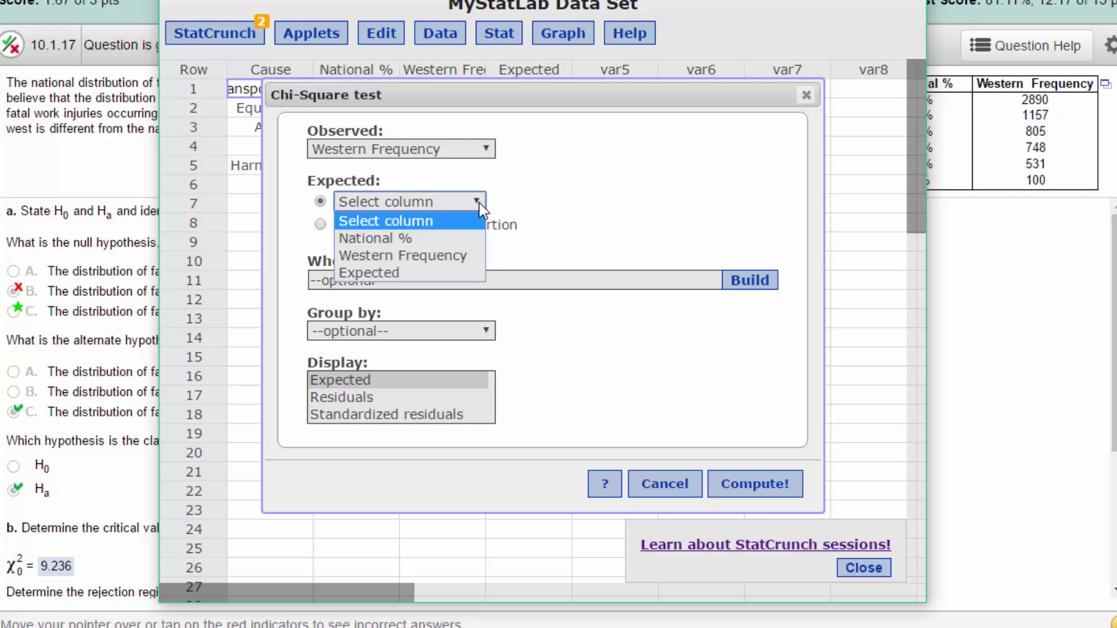
{"action": "left_click", "coordinate": [472, 270]}
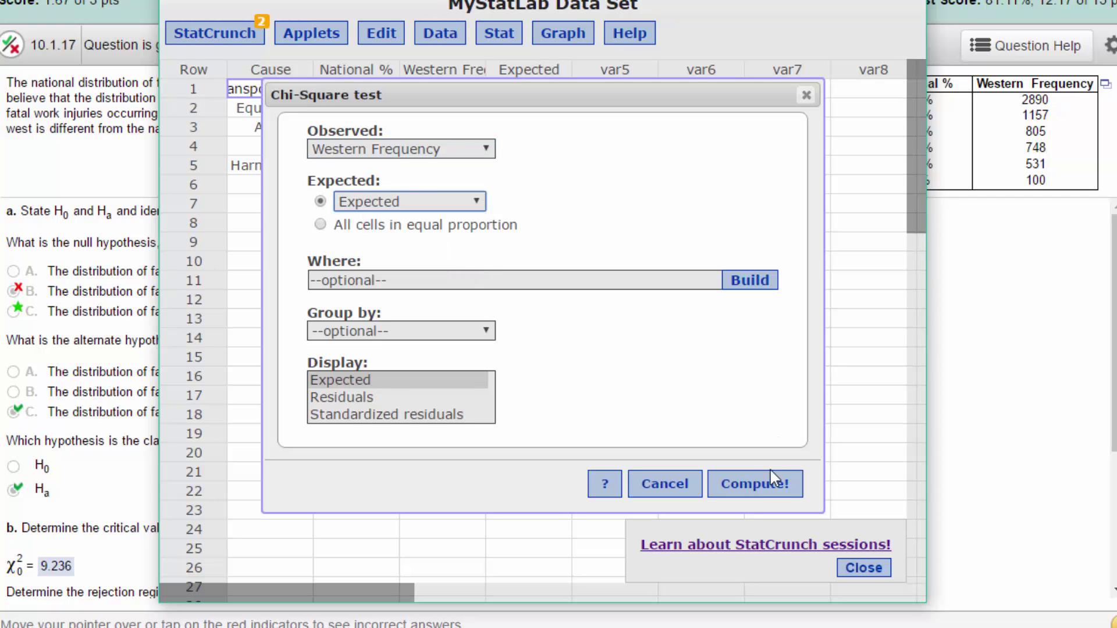
{"action": "left_click", "coordinate": [756, 485]}
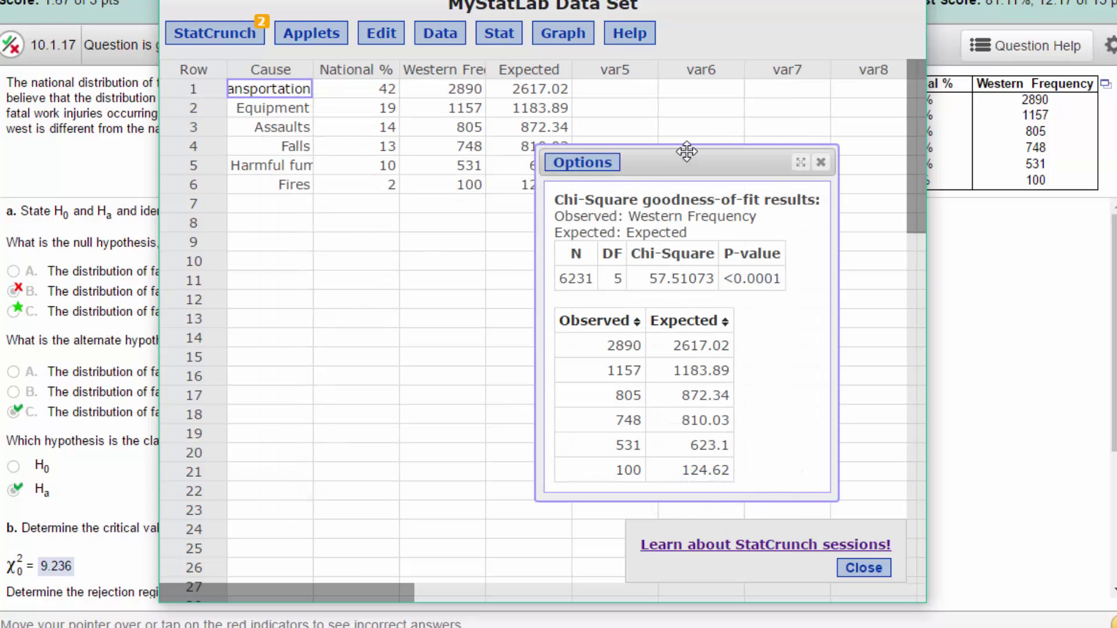
Read the test statistic 57.51073 from the results, then close StatCrunch to return to the quiz.
{"action": "left_click_drag", "start_coordinate": [686, 159], "coordinate": [531, 147]}
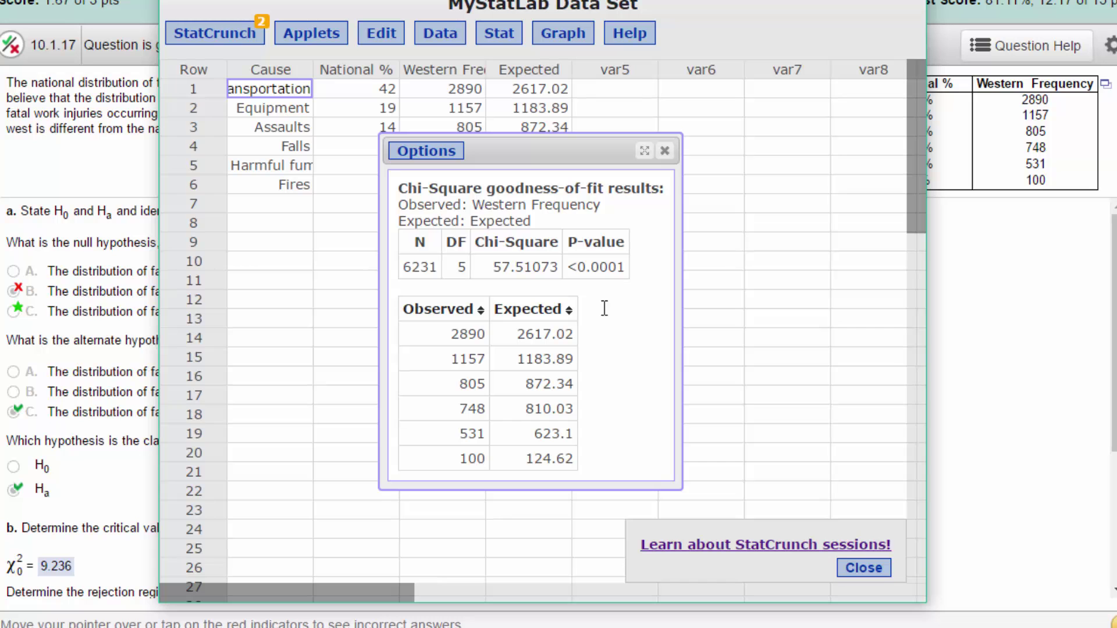
{"action": "left_click", "coordinate": [991, 332]}
{"action": "scroll", "coordinate": [972, 326], "scroll_direction": "down", "scroll_amount": 4}
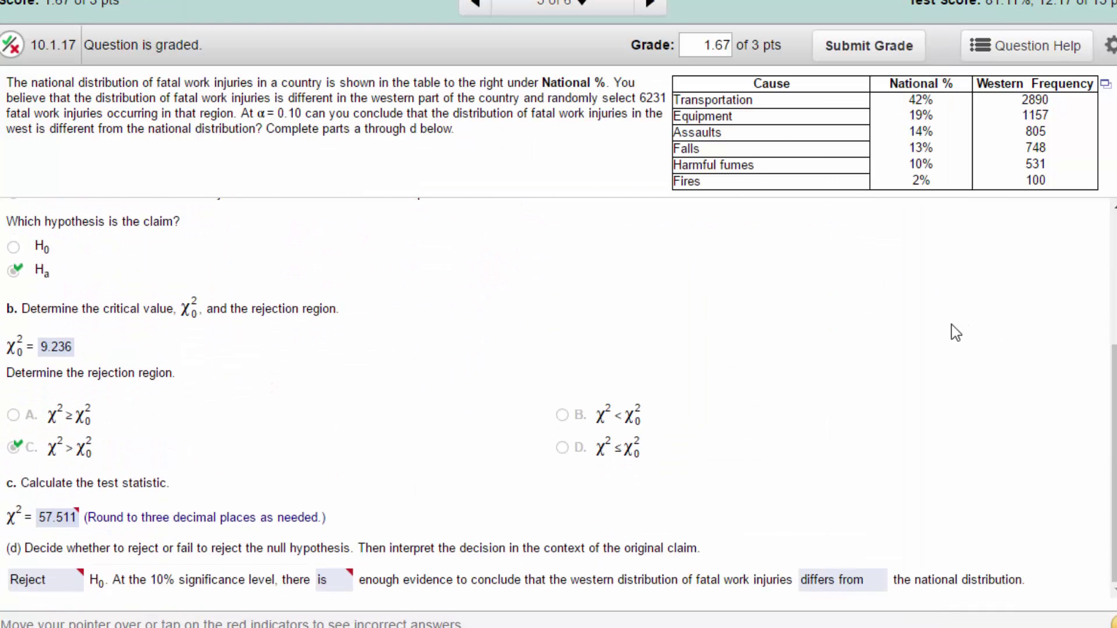